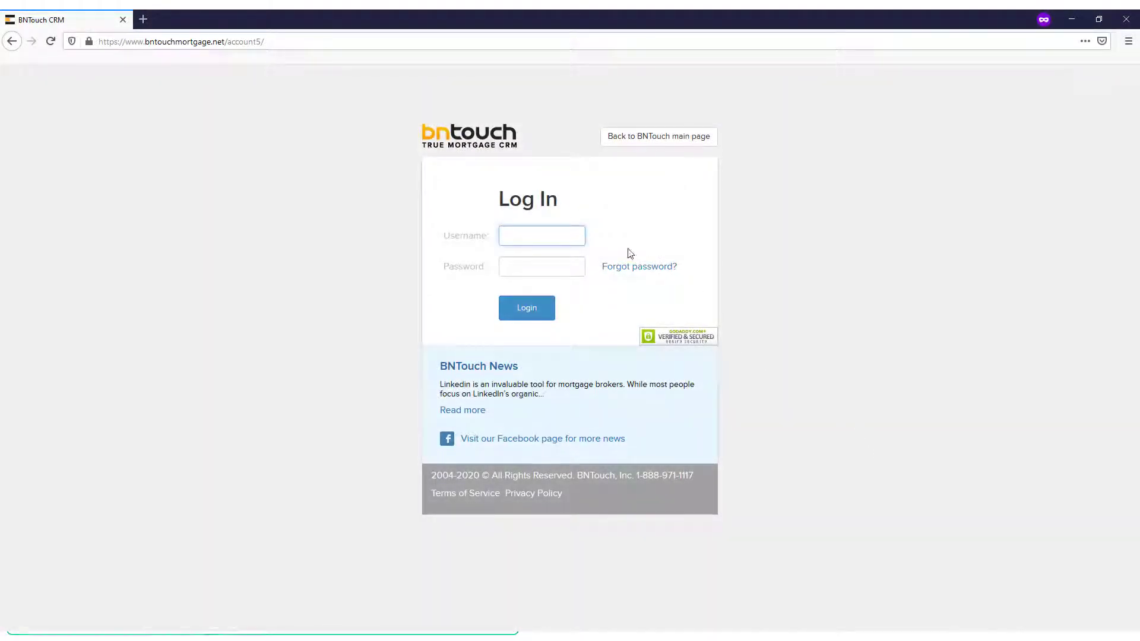
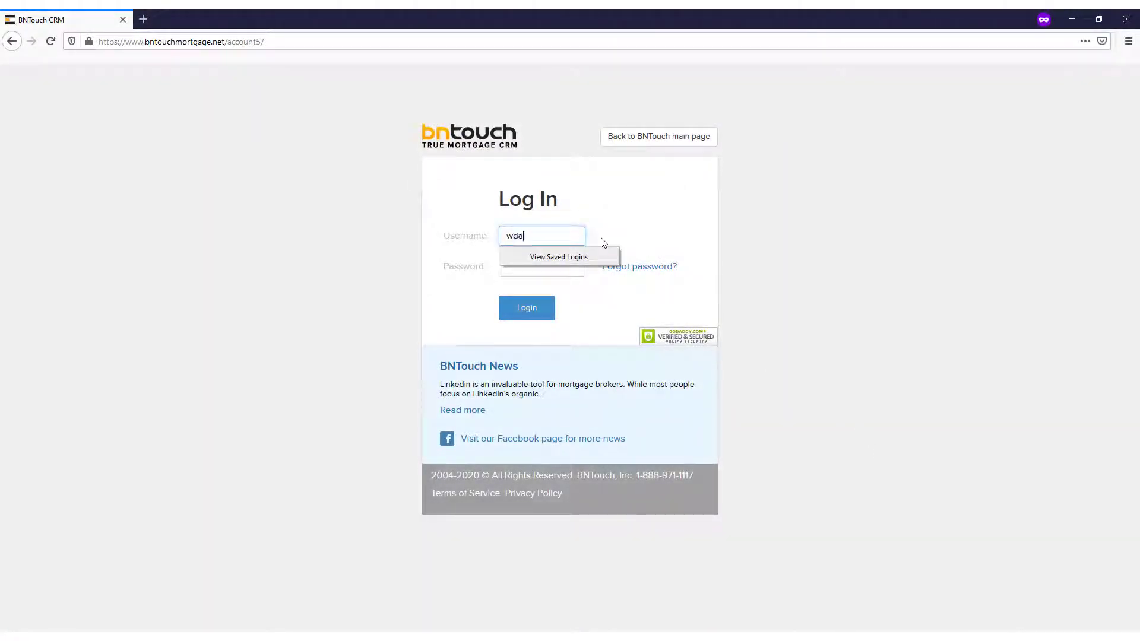
Log in to BNTouch CRM with the account username and password to reach the Mortgages Leads list
key("Tab")
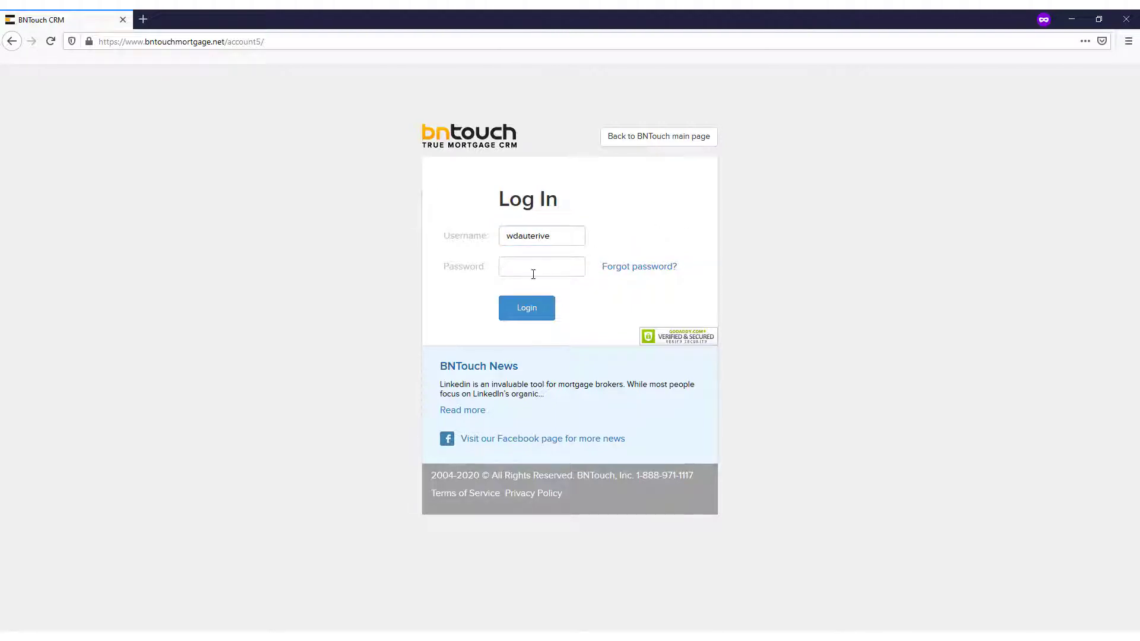
type("****")
left_click(534, 319)
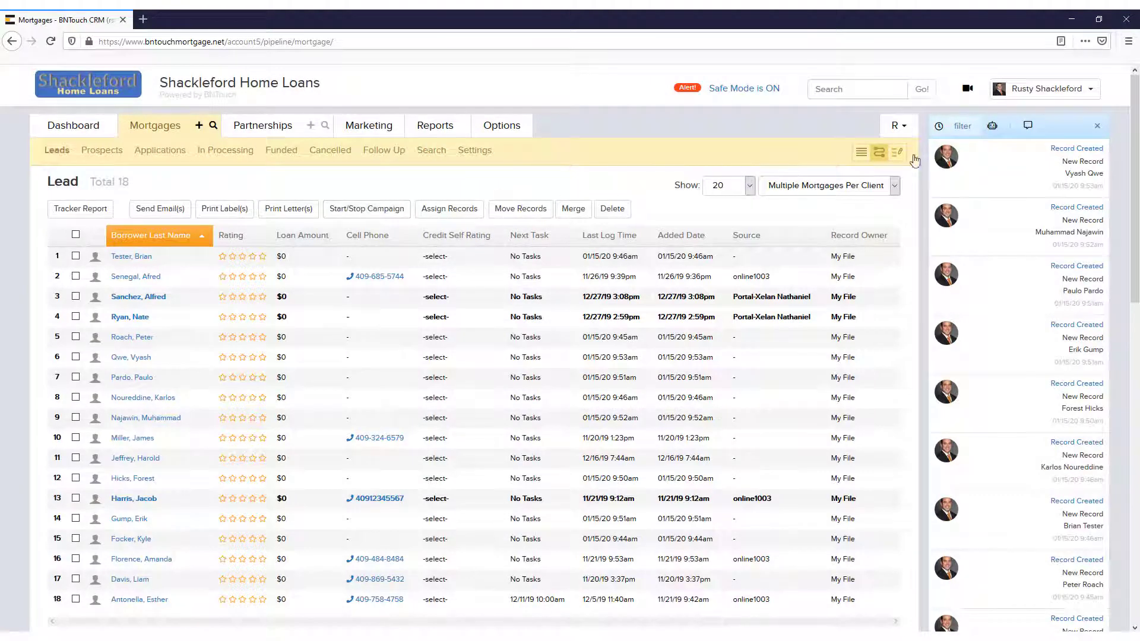
Go to Administration > Security from the account menu
left_click(1089, 99)
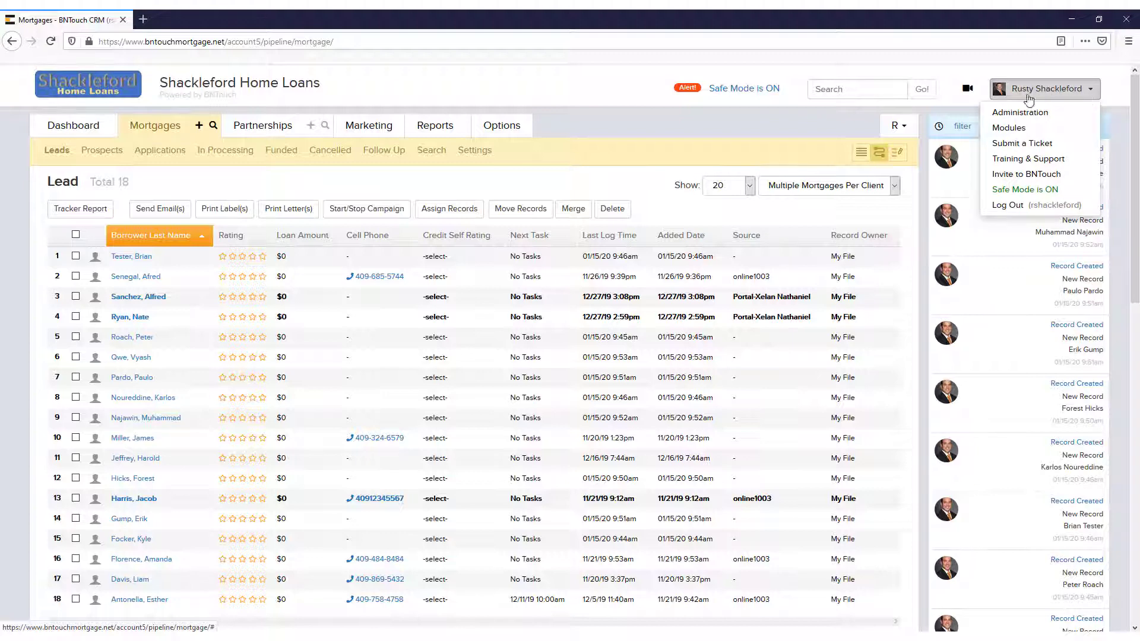
left_click(1019, 114)
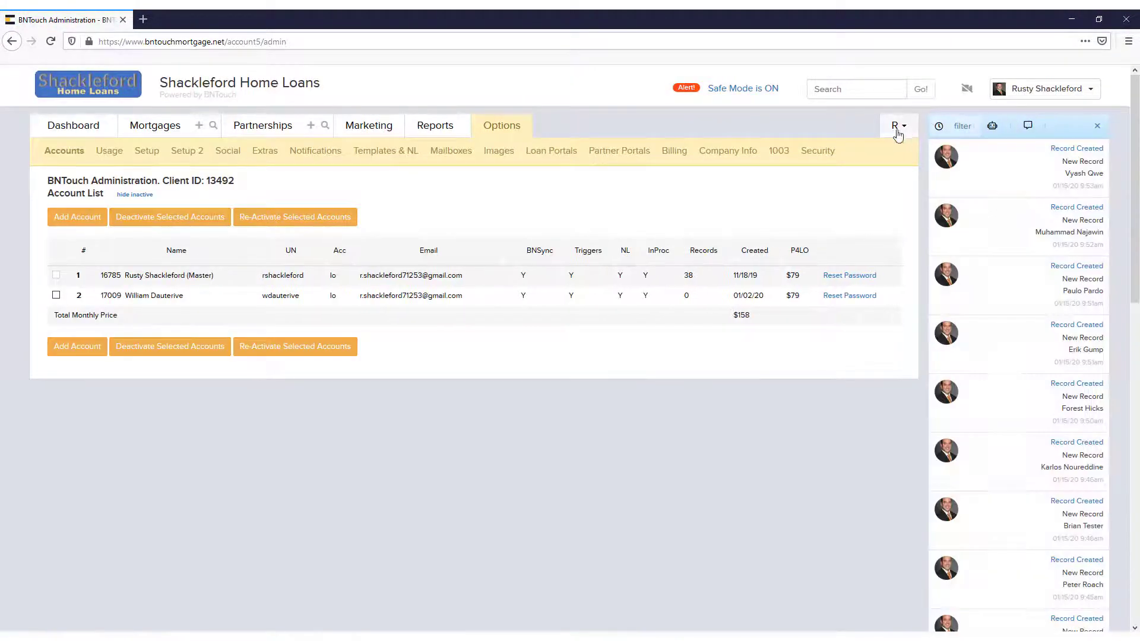
left_click(817, 154)
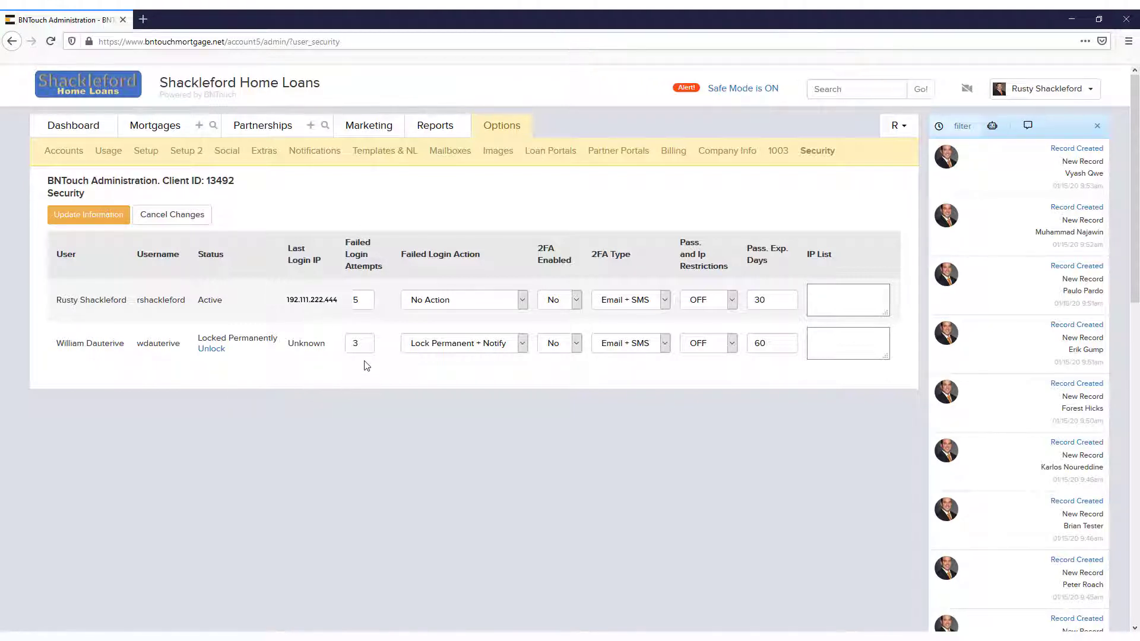
Set the first user's Failed Login Attempts to 3 and Failed Login Action to Lock For 5 Min. + Notify
double_click(362, 300)
type("3")
left_click(415, 303)
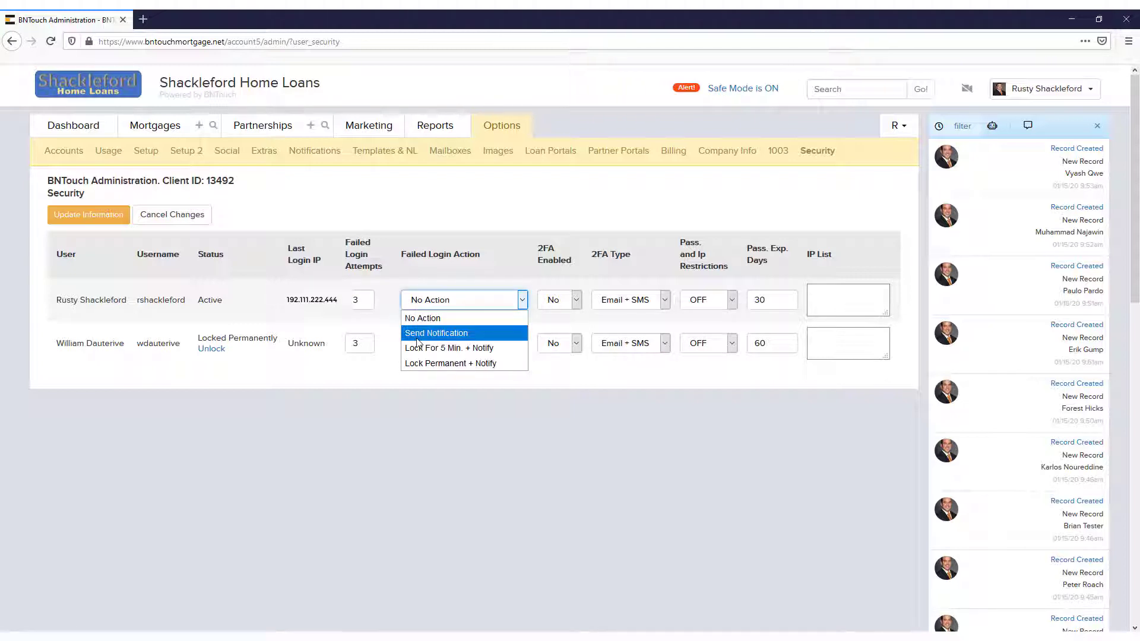
left_click(508, 351)
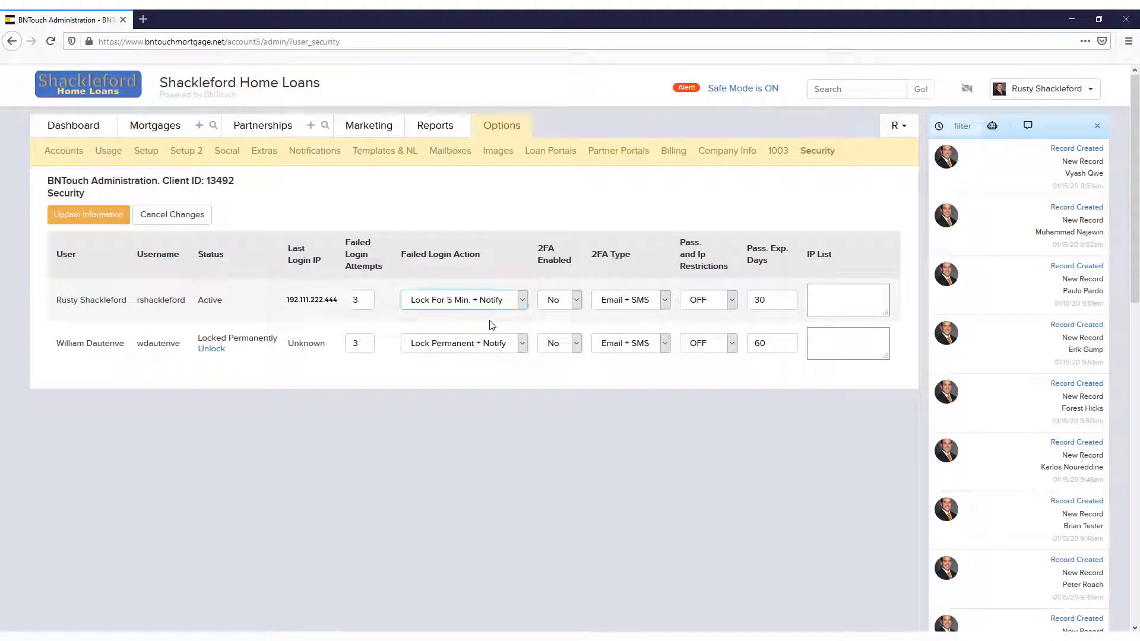
left_click(344, 412)
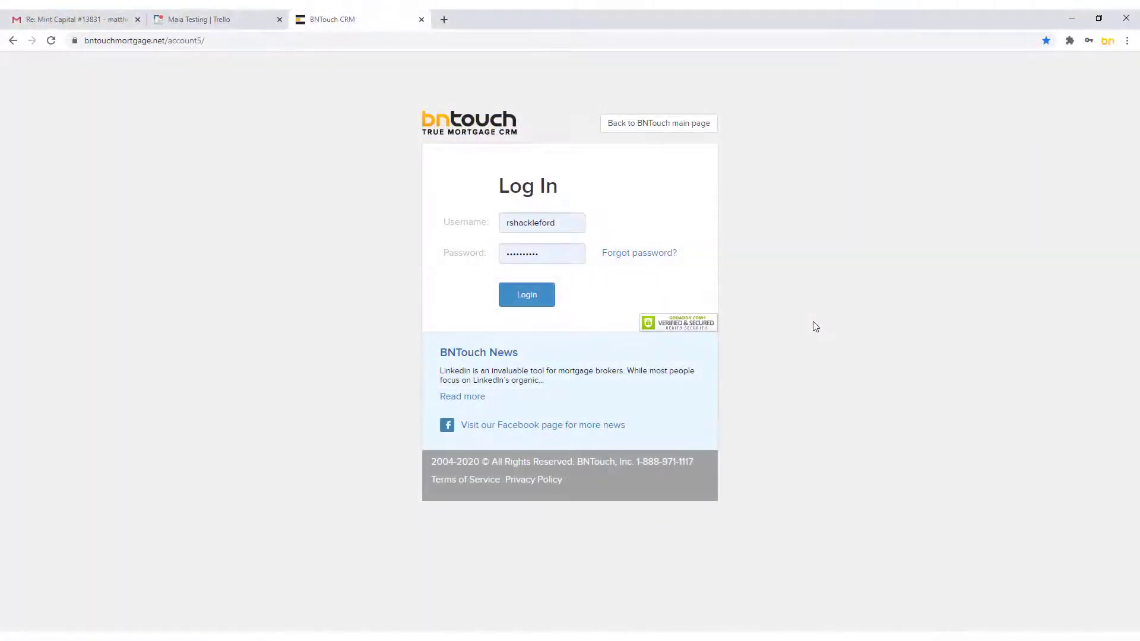
left_click(534, 298)
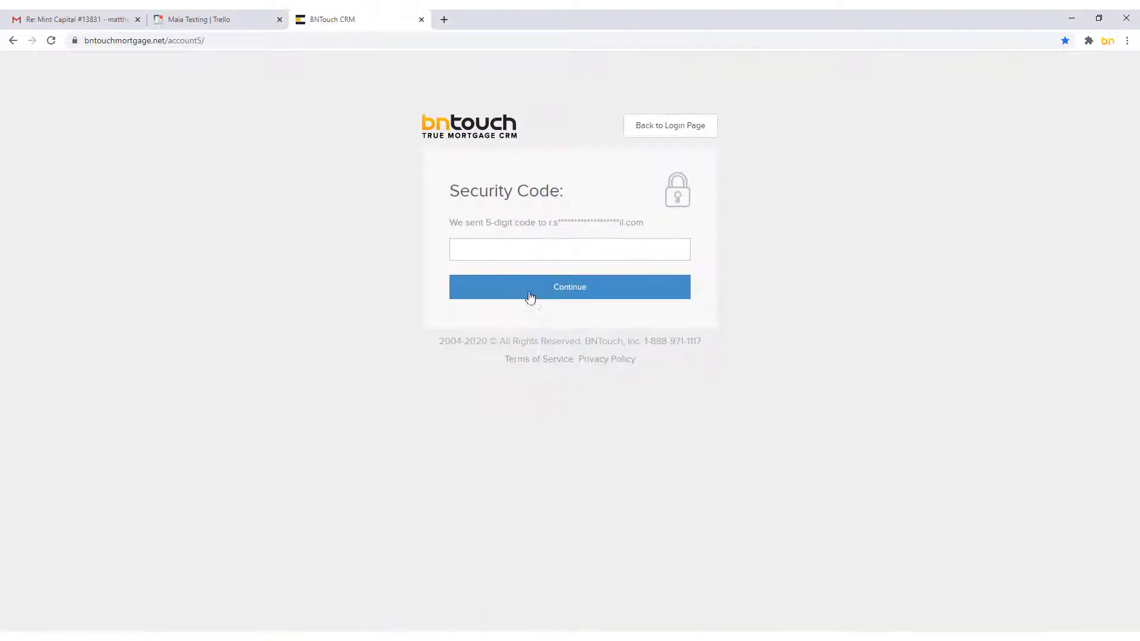
left_click(471, 249)
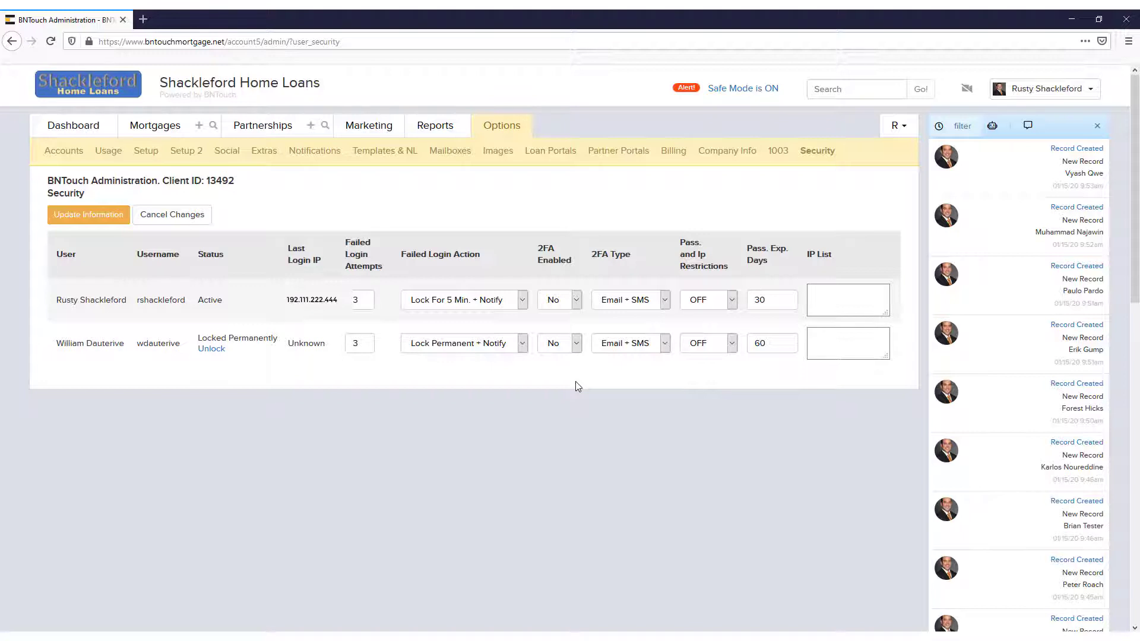
Set the first user's 2FA Enabled to Yes and 2FA Type to Email
left_click(572, 304)
left_click(561, 324)
left_click(621, 310)
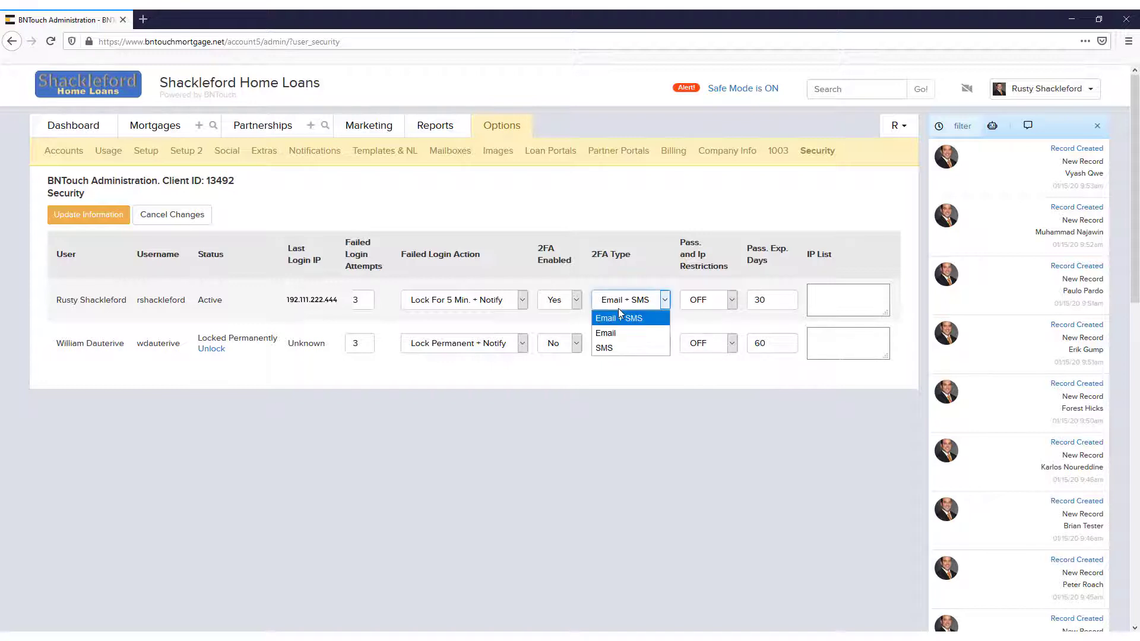
left_click(640, 334)
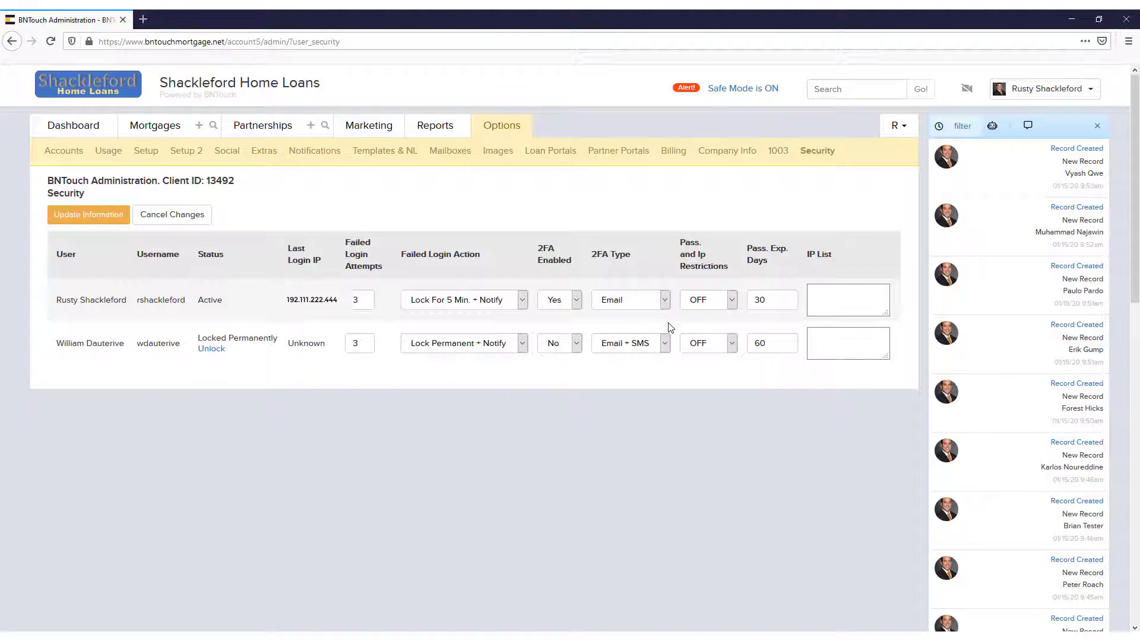
Turn IP restrictions ON for the second user and add 192.111.222.333 to their IP list
left_click(733, 345)
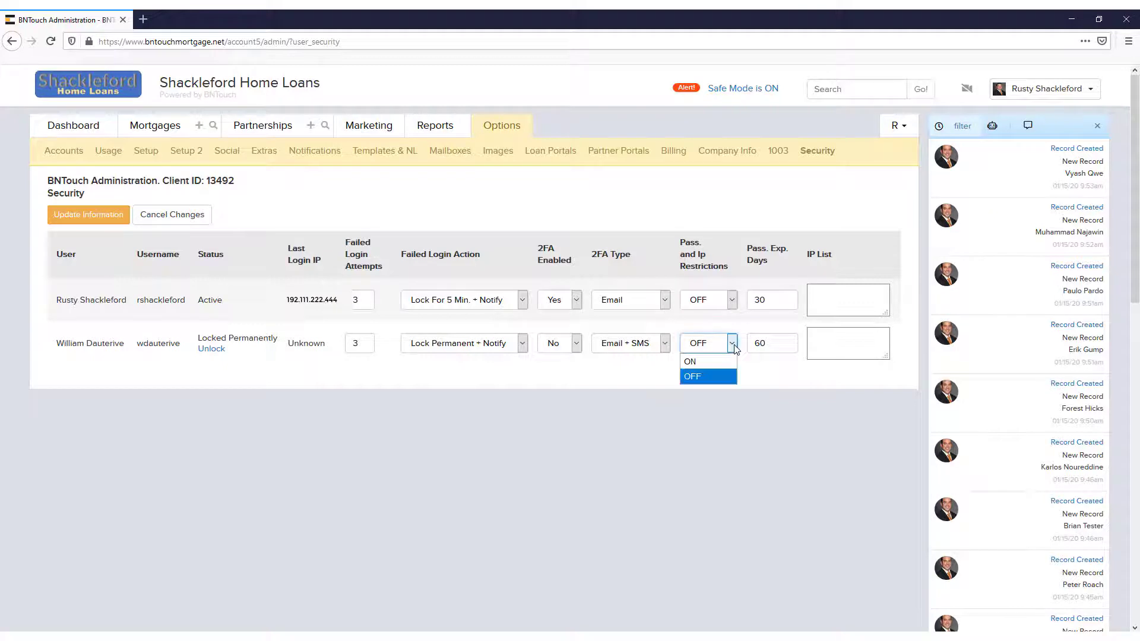
left_click(704, 362)
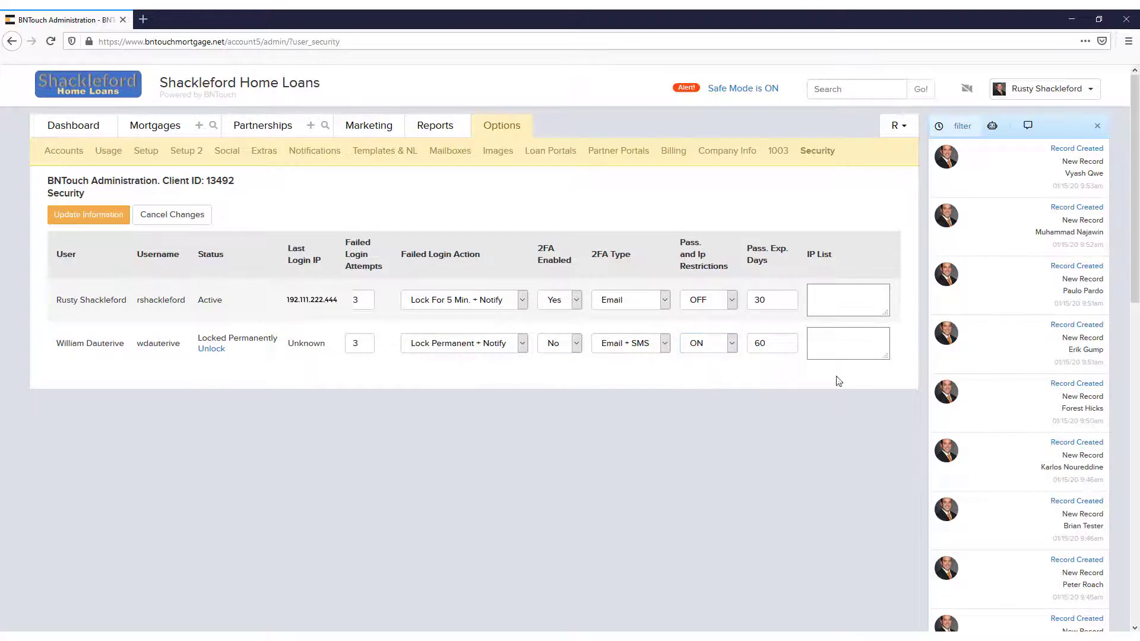
left_click(829, 345)
type("192.111.222.333")
left_click(821, 376)
left_click_drag(812, 334, 859, 346)
left_click(853, 351)
Change the second user's password expiration from 60 to 30 days
left_click(760, 344)
double_click(761, 344)
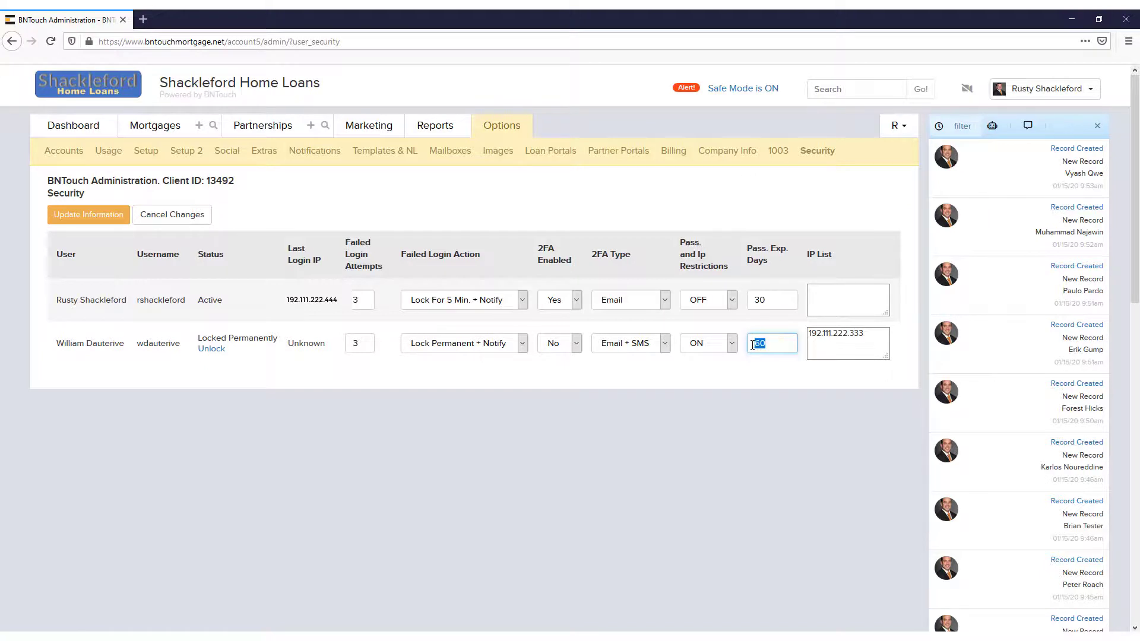
type("30")
left_click(779, 376)
Set the first user's password expiration to 30 days and save with Update Information
double_click(754, 300)
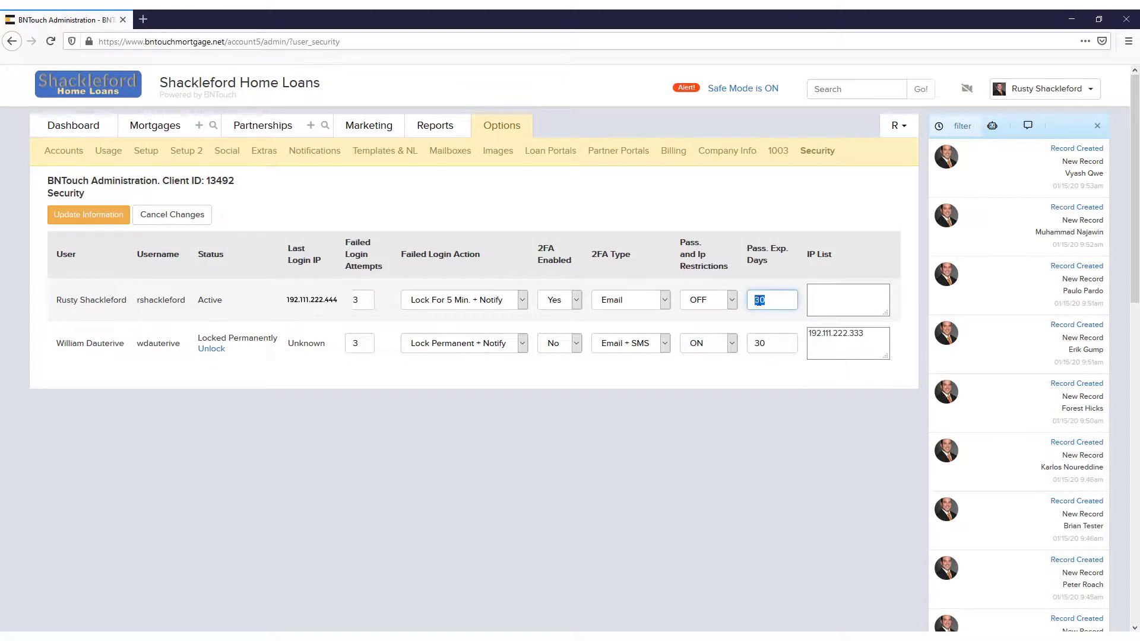
type("0")
left_click(791, 323)
double_click(766, 300)
type("30")
left_click(788, 315)
left_click(90, 216)
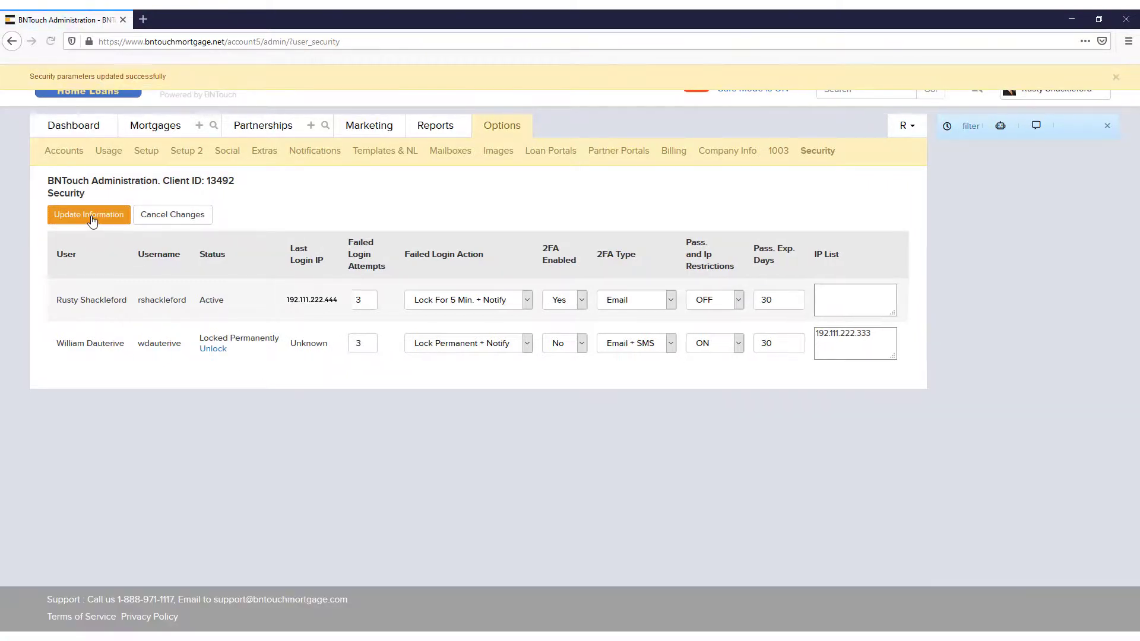
Open the change-password page from Options > Advanced Security
left_click(487, 127)
scroll(687, 451, "down", 2)
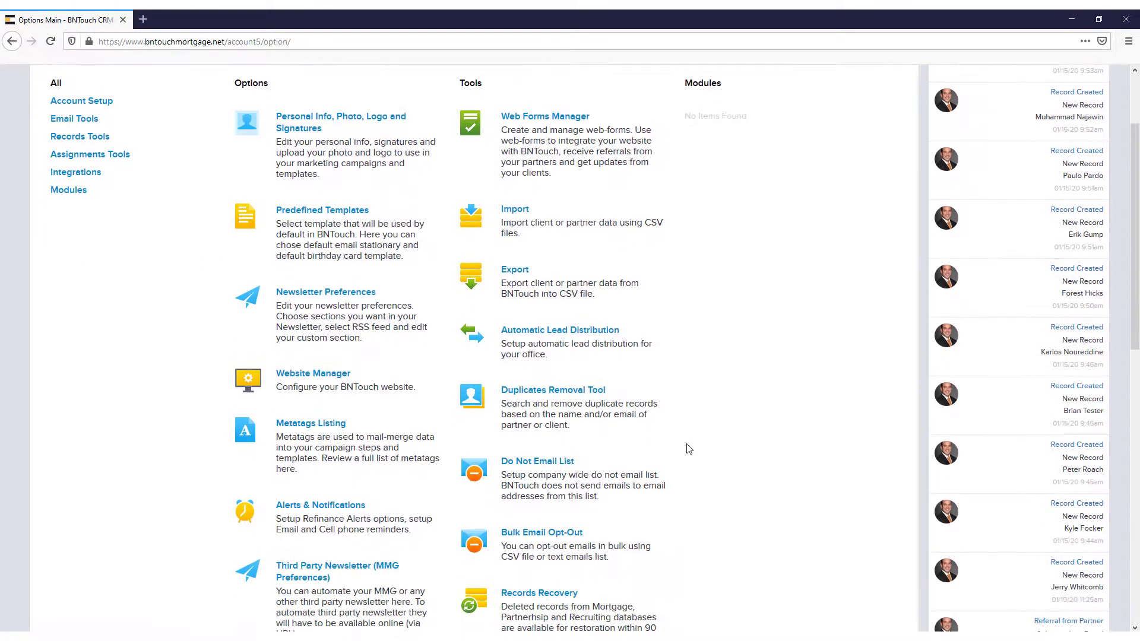
scroll(689, 449, "down", 5)
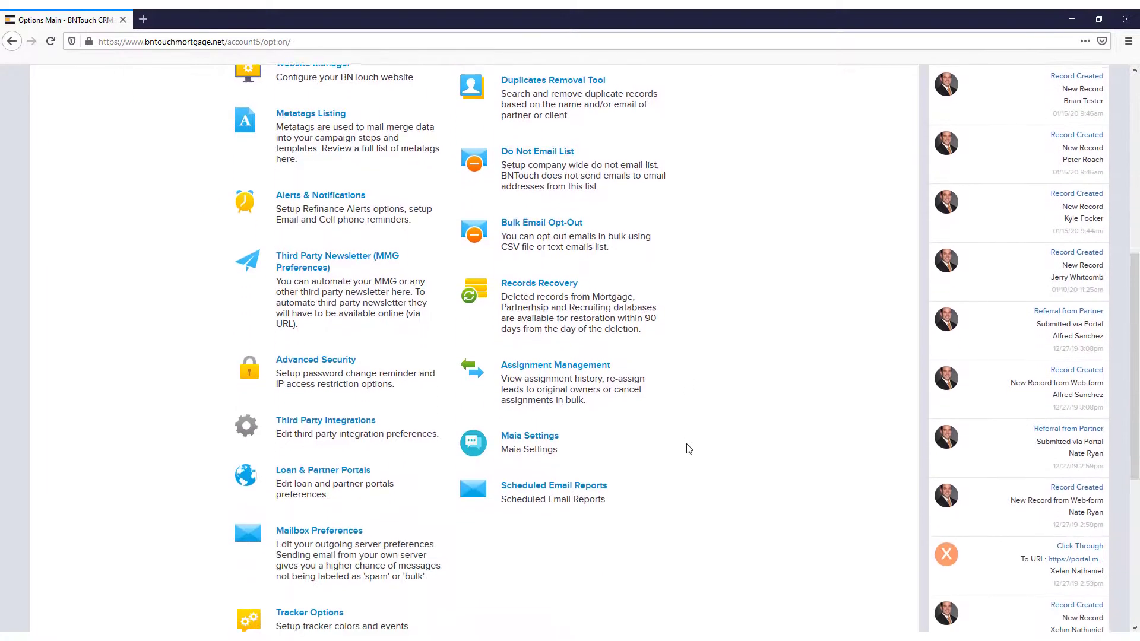
scroll(688, 449, "down", 1)
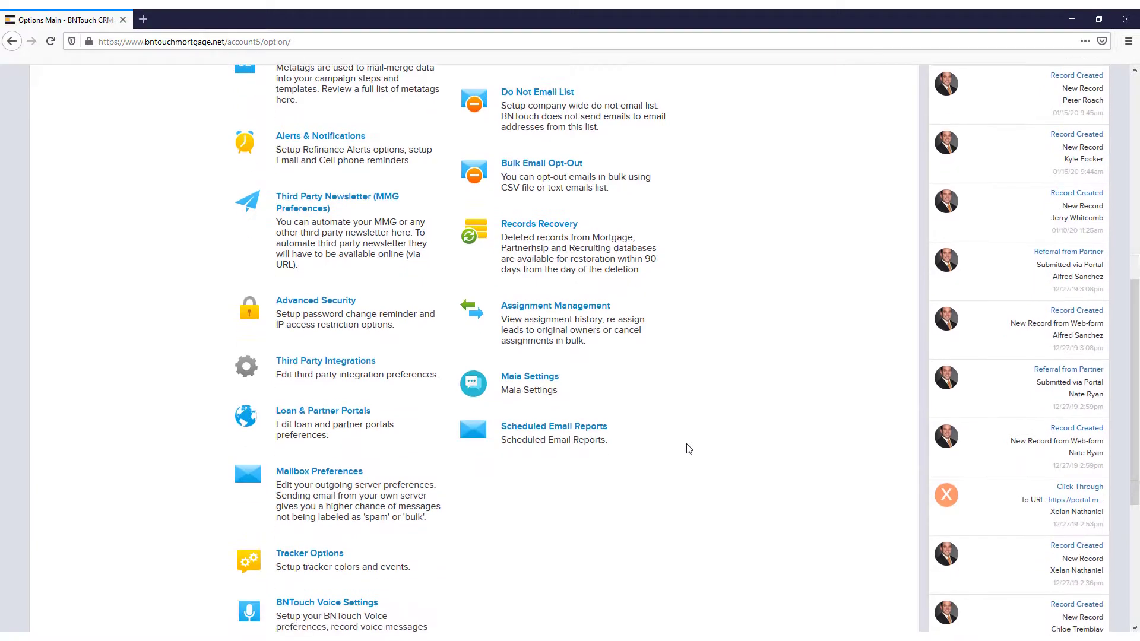
left_click(334, 301)
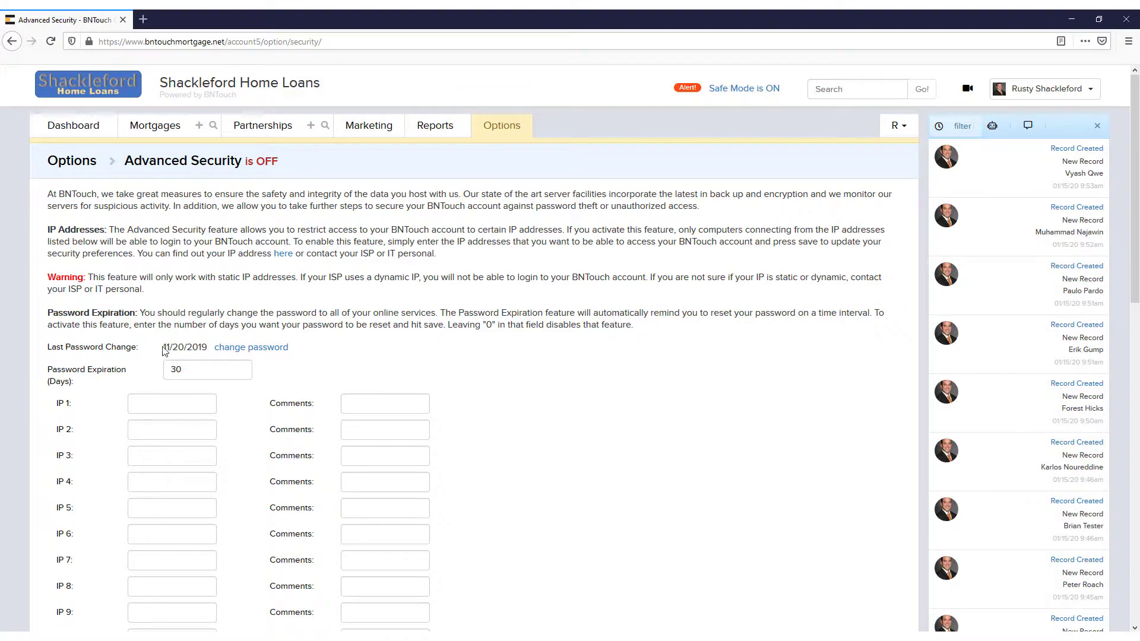
left_click_drag(165, 351, 211, 345)
left_click(225, 318)
left_click(261, 351)
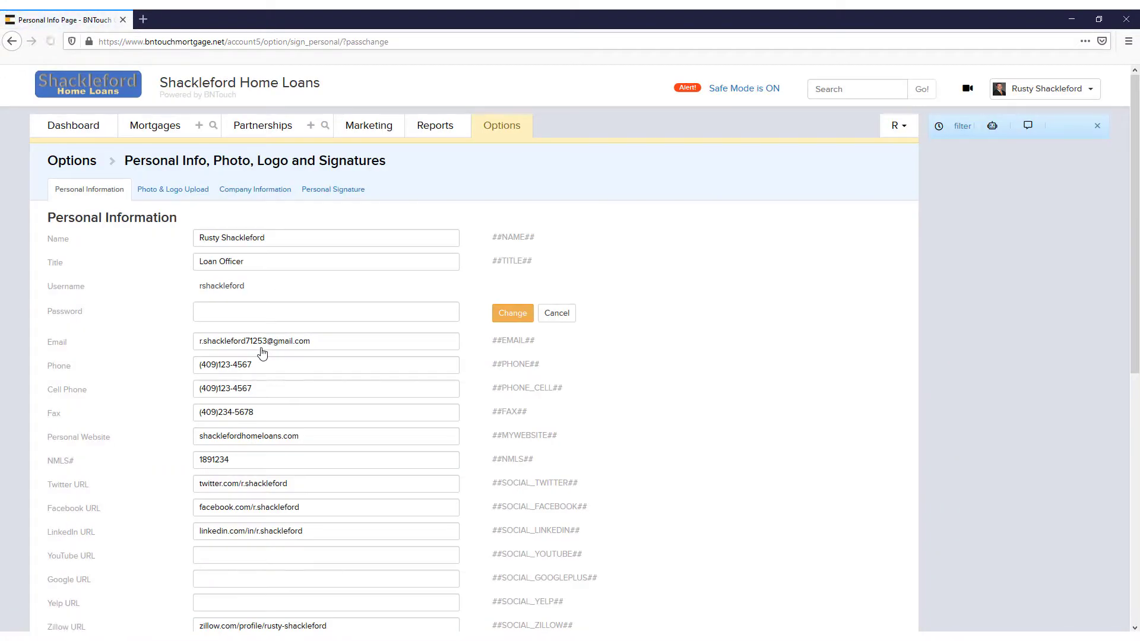